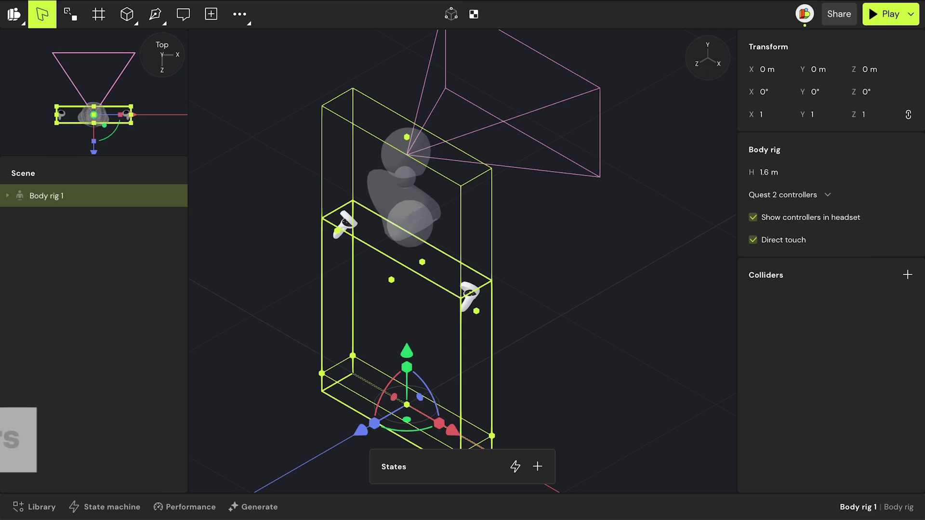
Expand Body rig 1 and its Head in the hierarchy and select the body rig camera to inspect it
{"action": "left_click", "coordinate": [8, 196]}
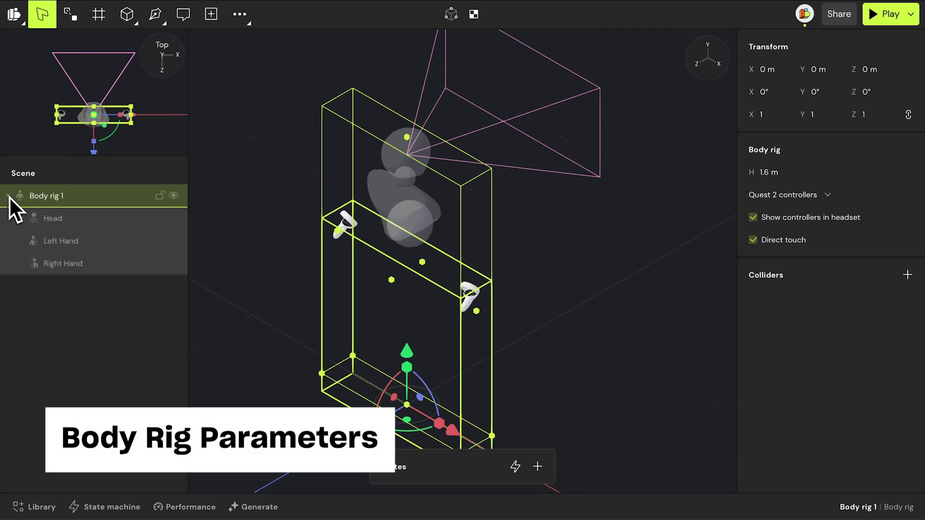
{"action": "left_click", "coordinate": [22, 219]}
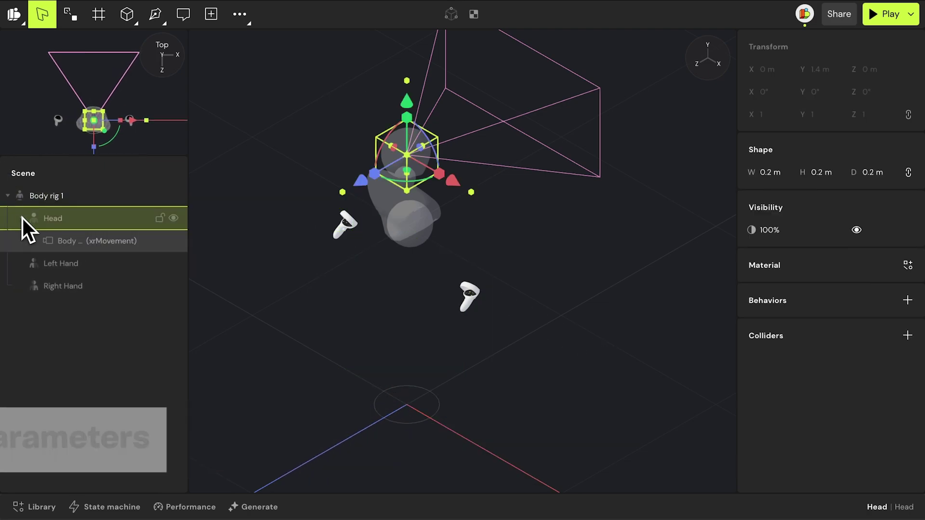
{"action": "left_click", "coordinate": [612, 329]}
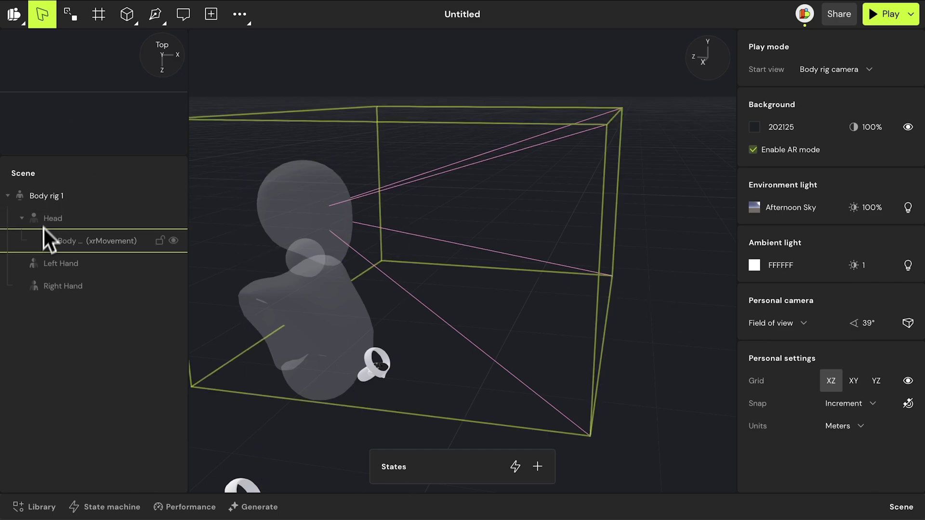
{"action": "left_click", "coordinate": [63, 241]}
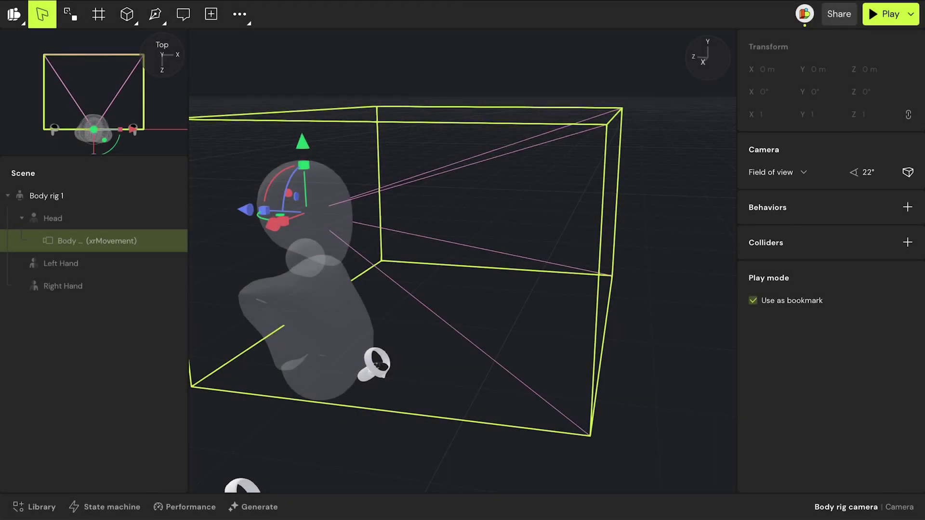
{"action": "key", "text": "space"}
{"action": "left_click_drag", "start_coordinate": [454, 429], "coordinate": [551, 244]}
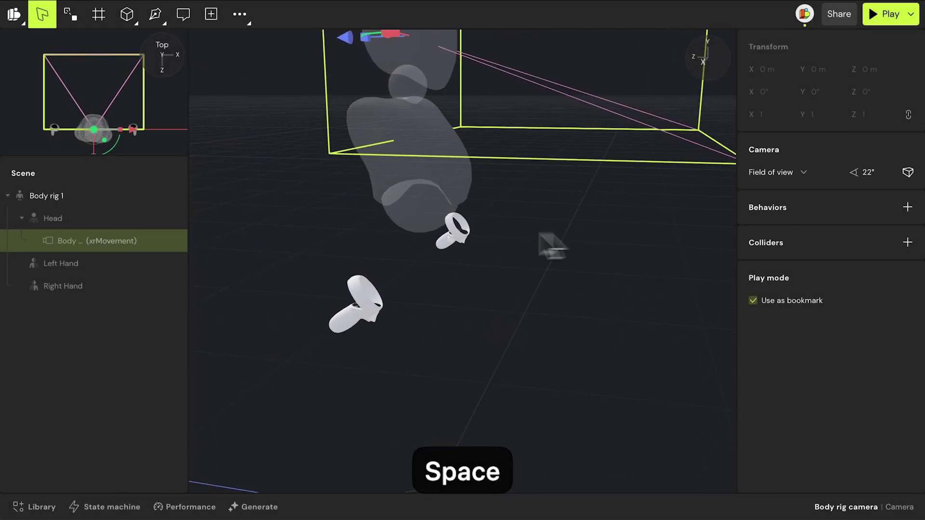
Select the rig's right hand to inspect its controller model
{"action": "left_click", "coordinate": [71, 268]}
{"action": "left_click", "coordinate": [374, 313]}
{"action": "scroll", "coordinate": [446, 400], "scroll_direction": "up", "scroll_amount": 5}
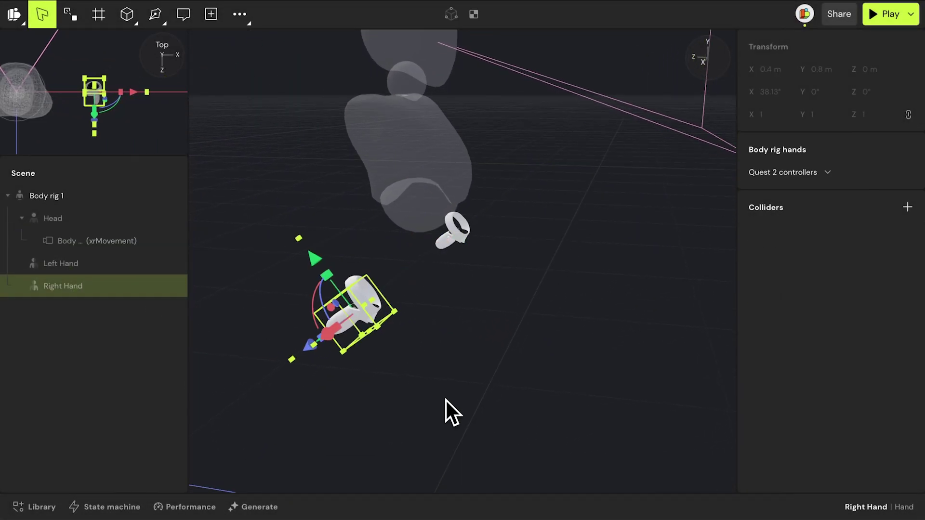
{"action": "right_click_drag", "start_coordinate": [403, 418], "coordinate": [423, 416]}
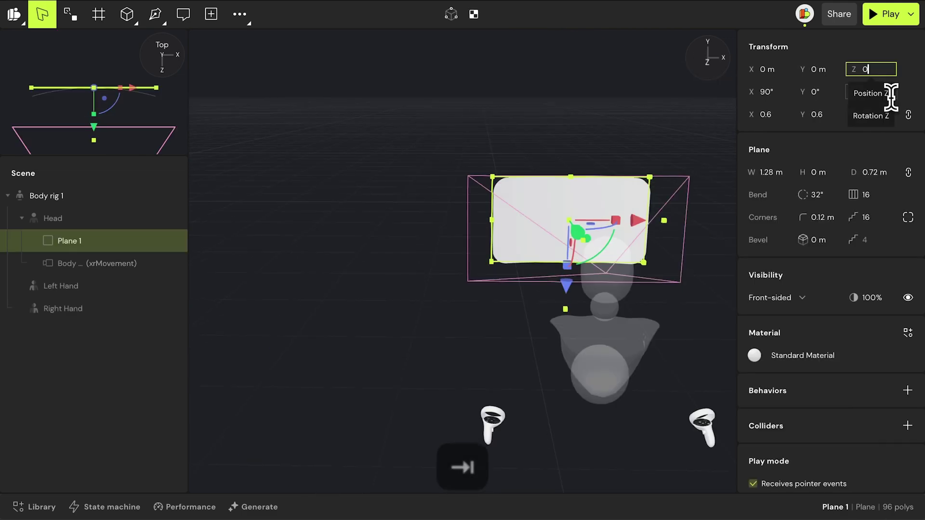
Try resetting Plane 1's Z position and X rotation to 0
{"action": "type", "text": "0"}
{"action": "key", "text": "Tab"}
{"action": "type", "text": "0"}
{"action": "key", "text": "Return"}
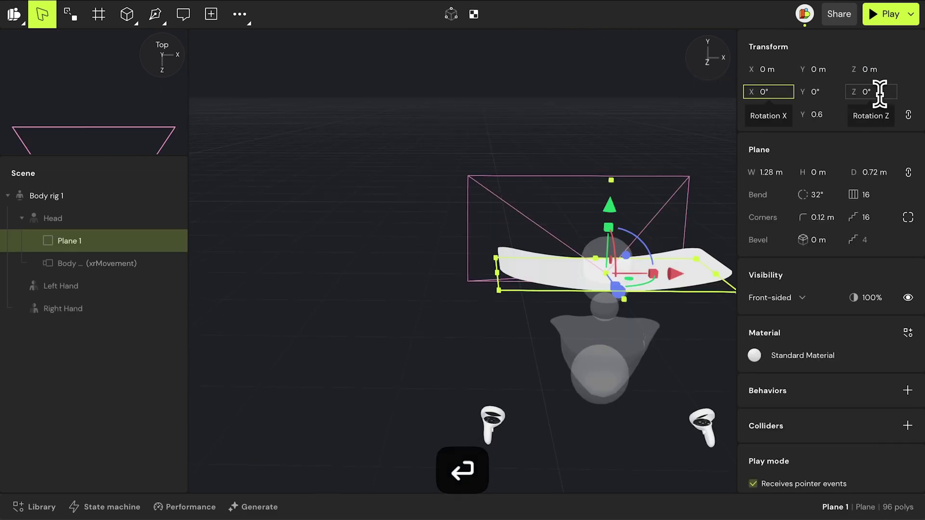
{"action": "key", "text": "super+z"}
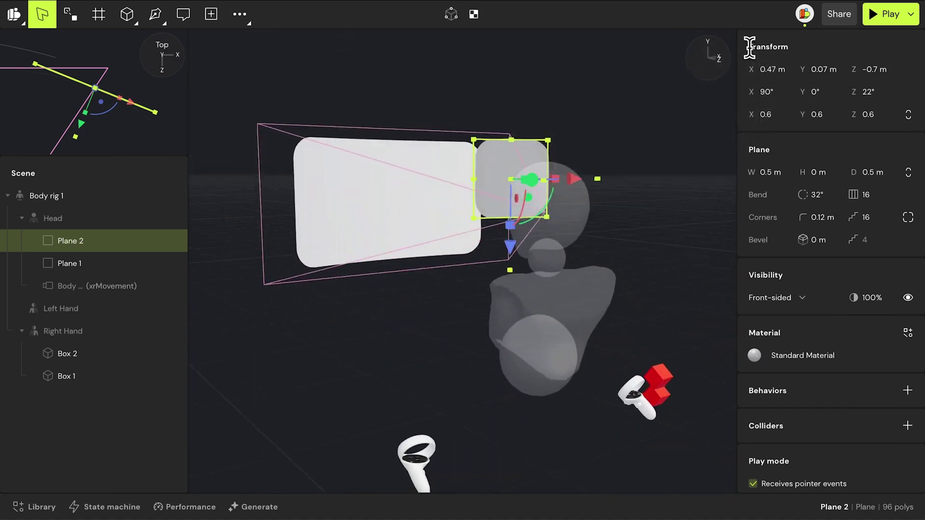
Move the duplicated red box attached to the right hand to a new spot near the controller
{"action": "left_click", "coordinate": [697, 55]}
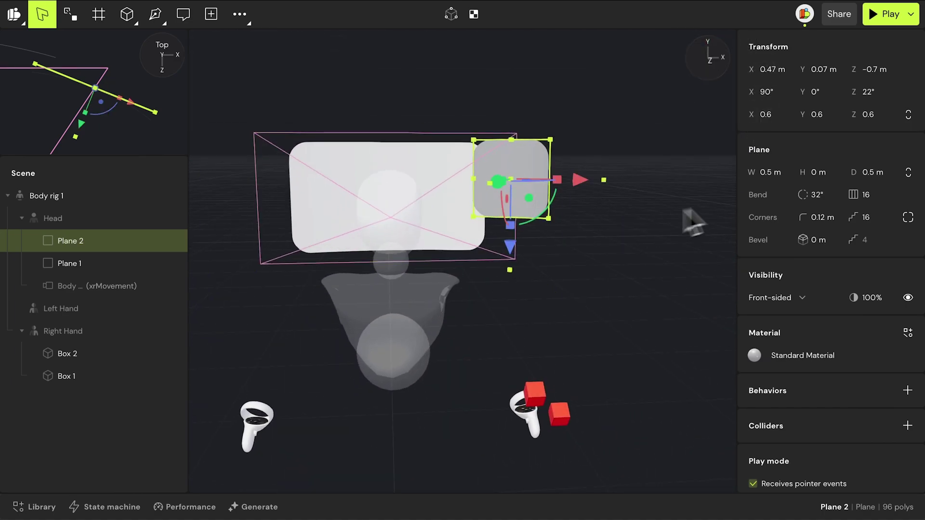
{"action": "left_click", "coordinate": [770, 173]}
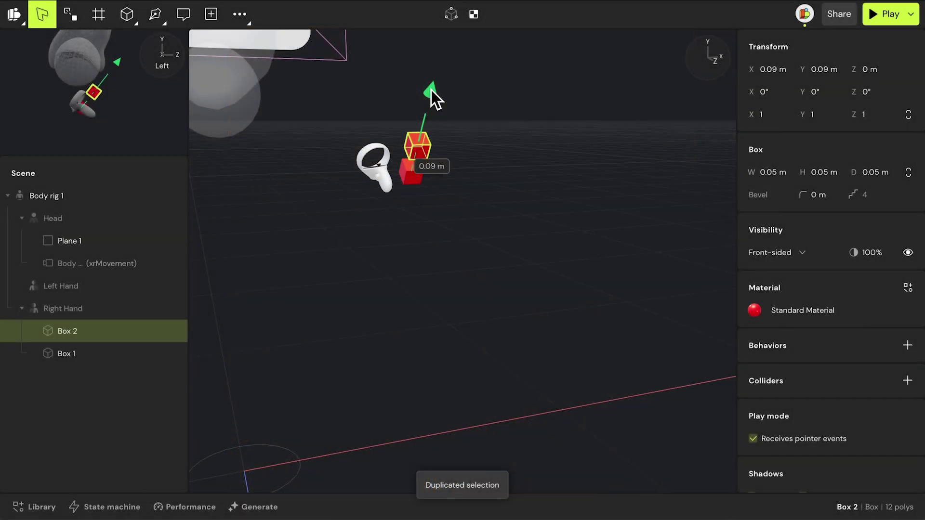
{"action": "left_click_drag", "start_coordinate": [473, 158], "coordinate": [452, 147]}
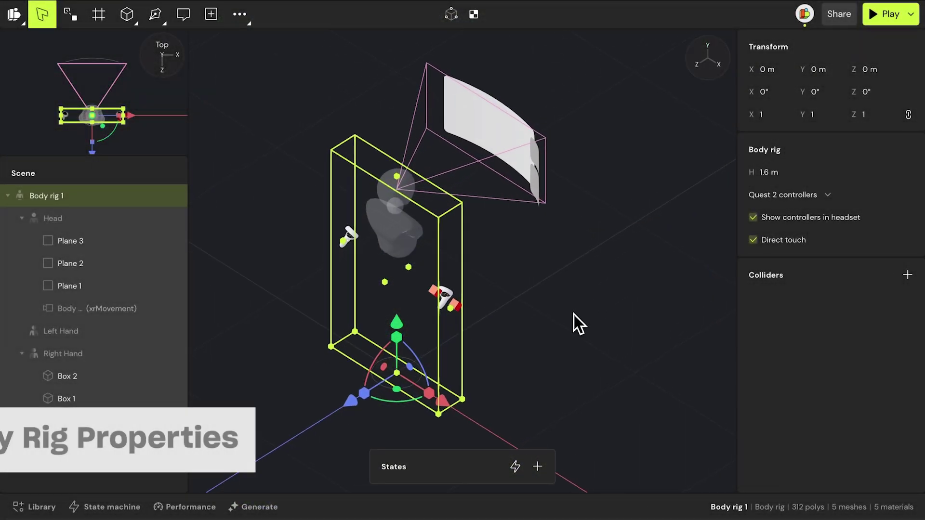
Set the height of Body rig 1 to 1.5 m
{"action": "scroll", "coordinate": [510, 320], "scroll_direction": "up", "scroll_amount": 2}
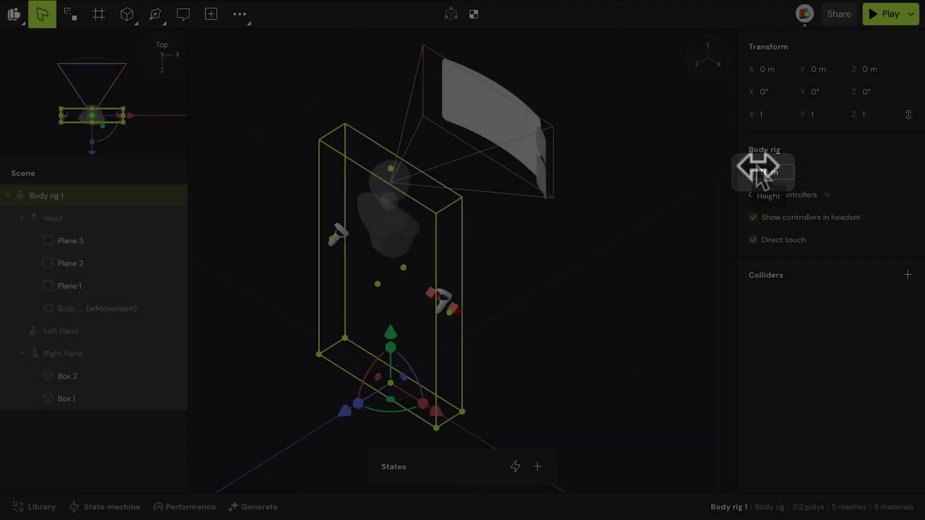
{"action": "mouse_move", "coordinate": [757, 169]}
{"action": "left_mouse_down"}
{"action": "mouse_move", "coordinate": [773, 172]}
{"action": "mouse_move", "coordinate": [741, 172]}
{"action": "left_mouse_up"}
{"action": "key", "text": "Escape"}
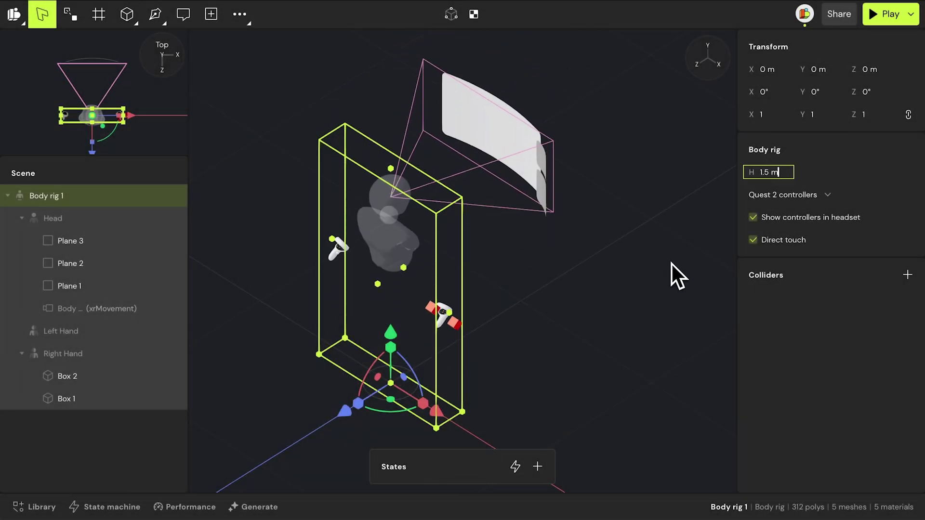
Switch the hand model of Body rig 1 to Quest Pro controllers
{"action": "left_click", "coordinate": [811, 195]}
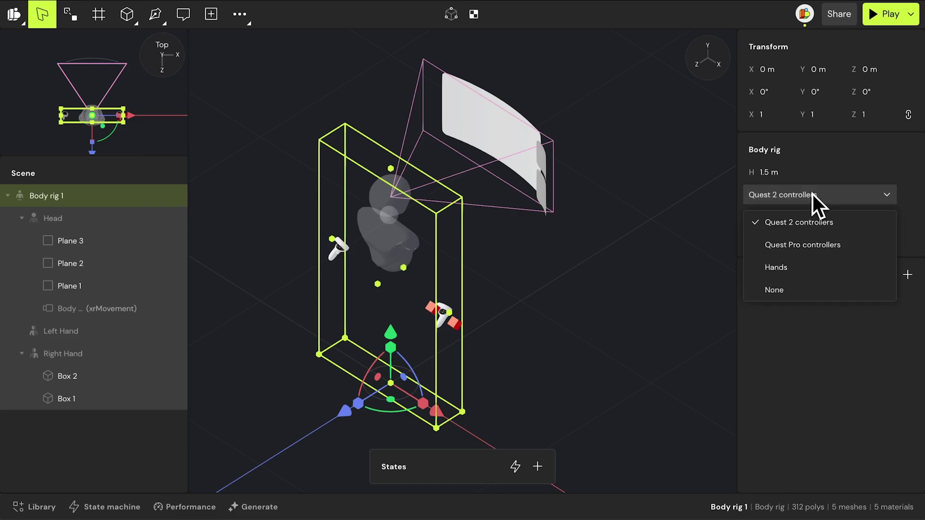
{"action": "left_click", "coordinate": [807, 246]}
{"action": "key", "text": "space"}
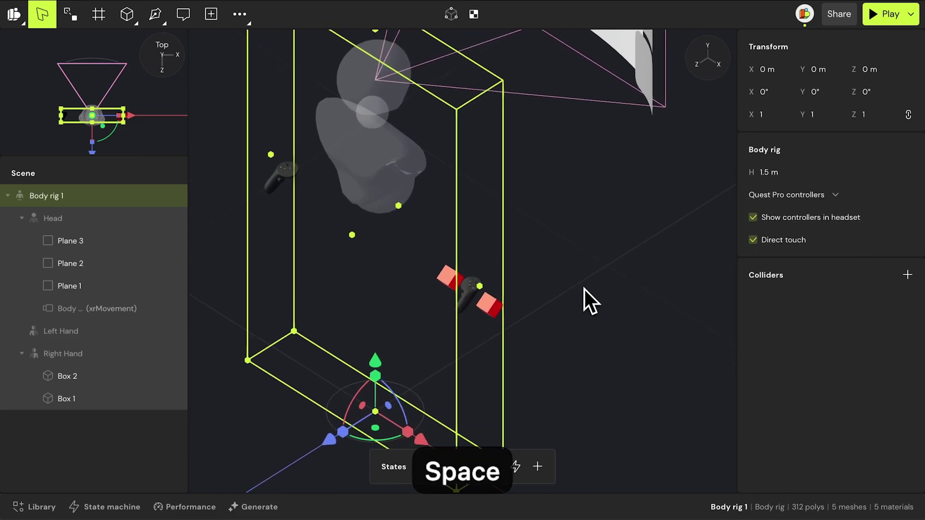
Switch the hand model of Body rig 1 to Hands and look over the other model options
{"action": "left_click", "coordinate": [857, 195]}
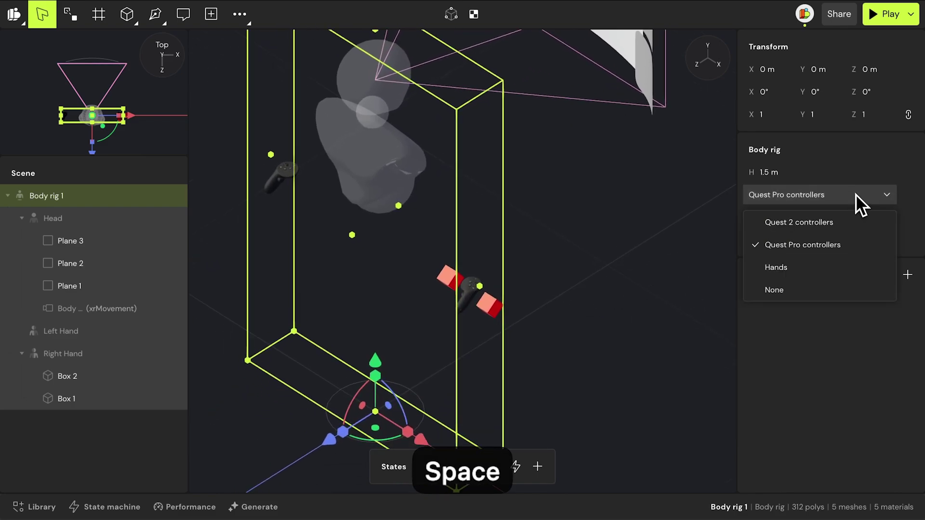
{"action": "left_click", "coordinate": [809, 267]}
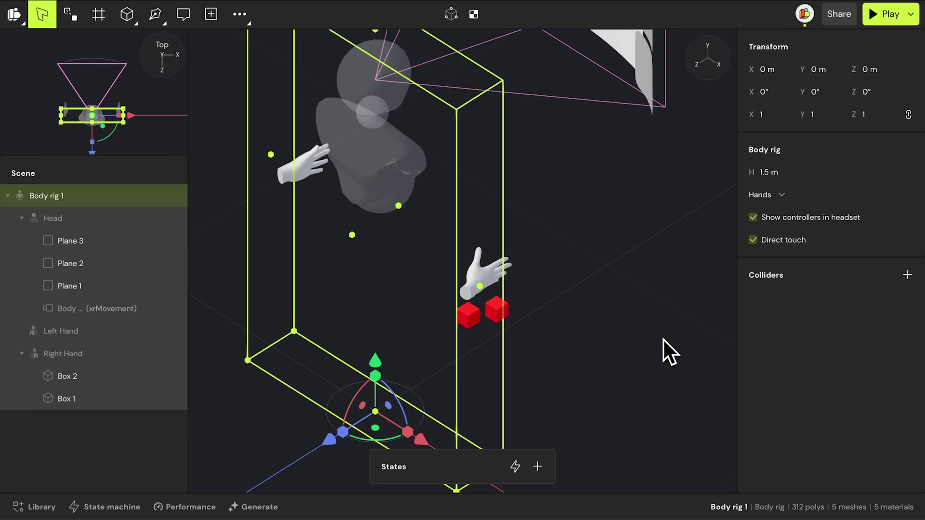
{"action": "left_click", "coordinate": [810, 195]}
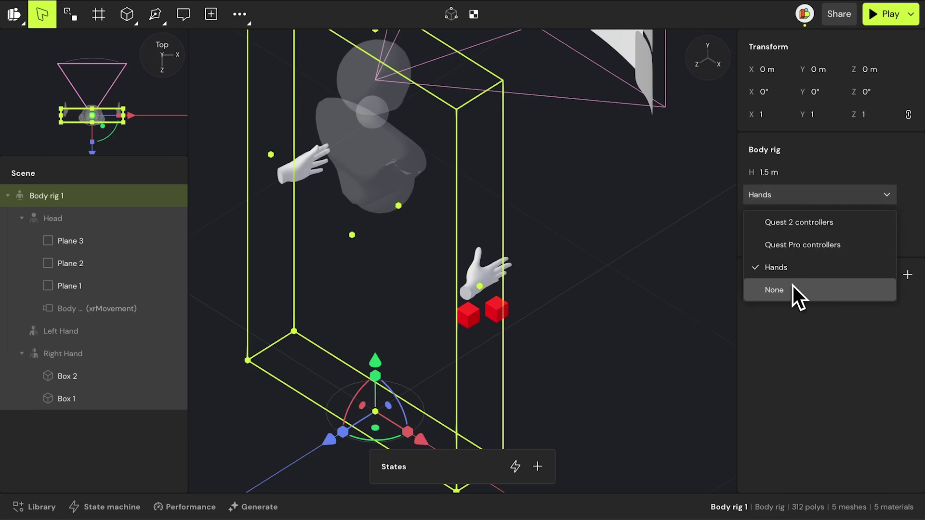
{"action": "key", "text": "Escape"}
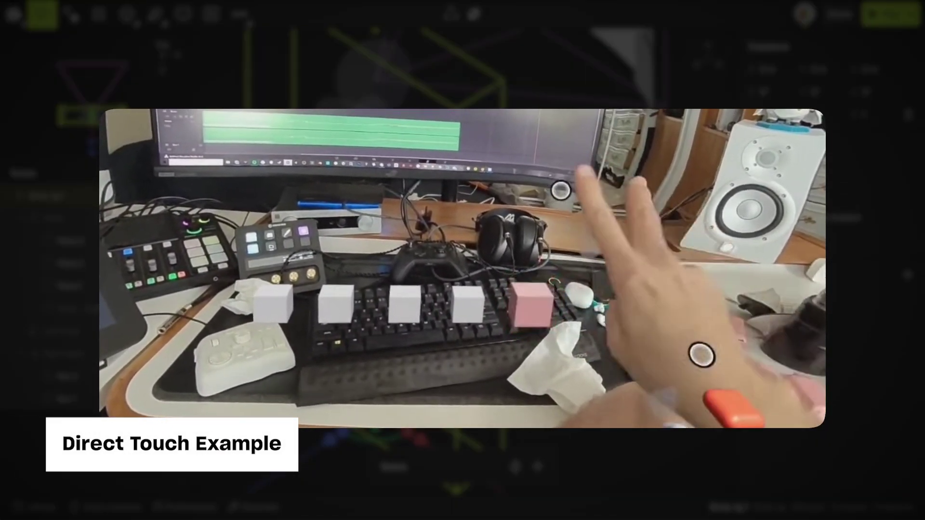
{"action": "key", "text": "space"}
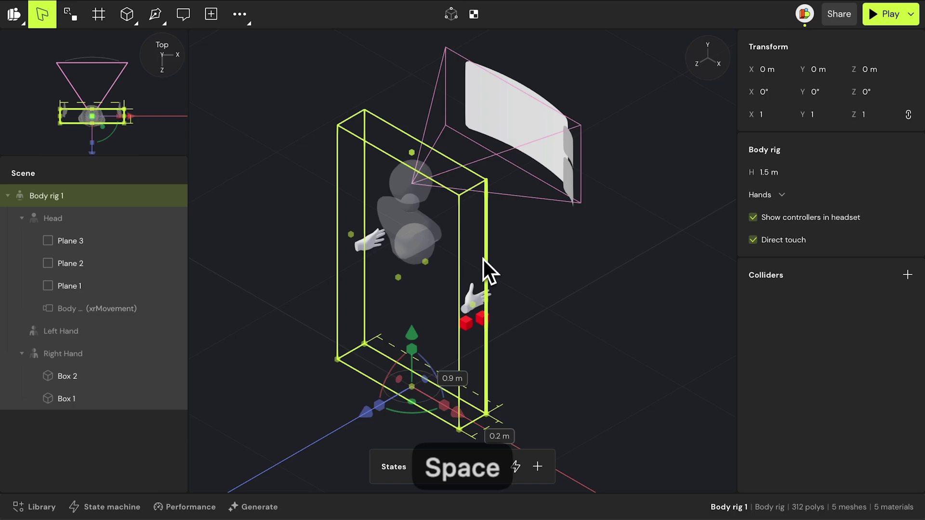
{"action": "left_click", "coordinate": [591, 333]}
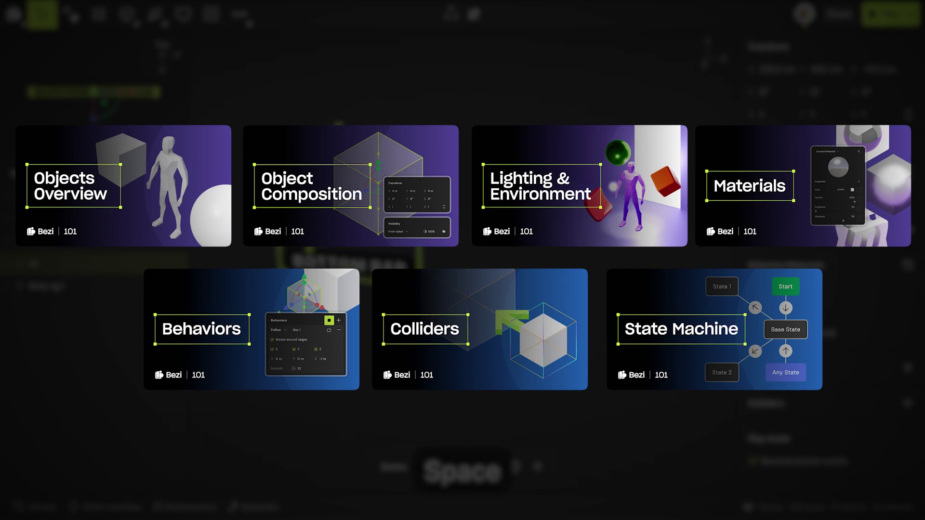
Nest Target, Top and Bottom Bar under the body rig's Head and move them in front of the head inside the camera frame
{"action": "key", "text": "space"}
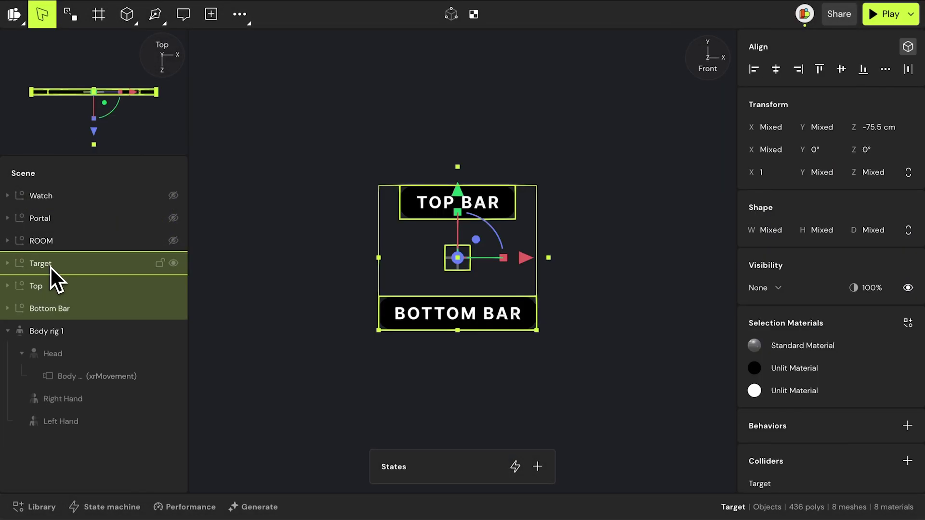
{"action": "left_click_drag", "start_coordinate": [61, 310], "coordinate": [97, 363]}
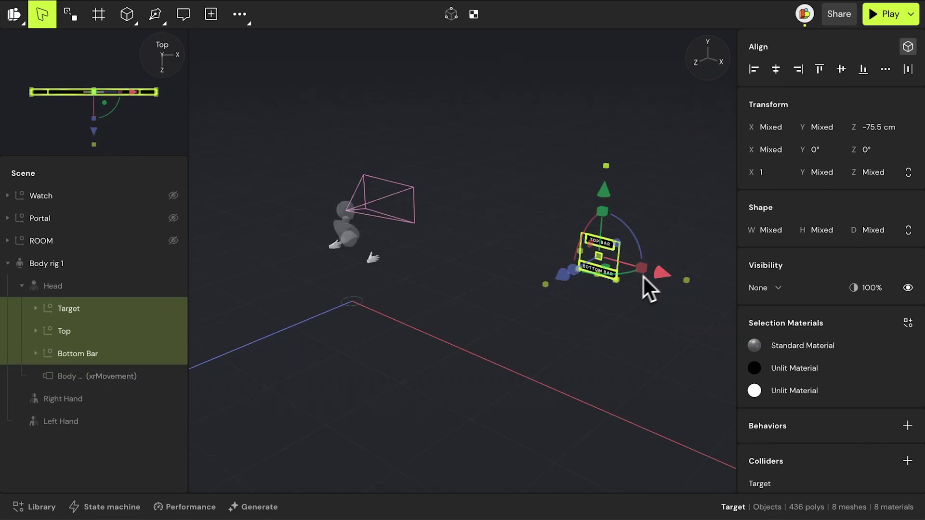
{"action": "left_click_drag", "start_coordinate": [643, 277], "coordinate": [420, 225]}
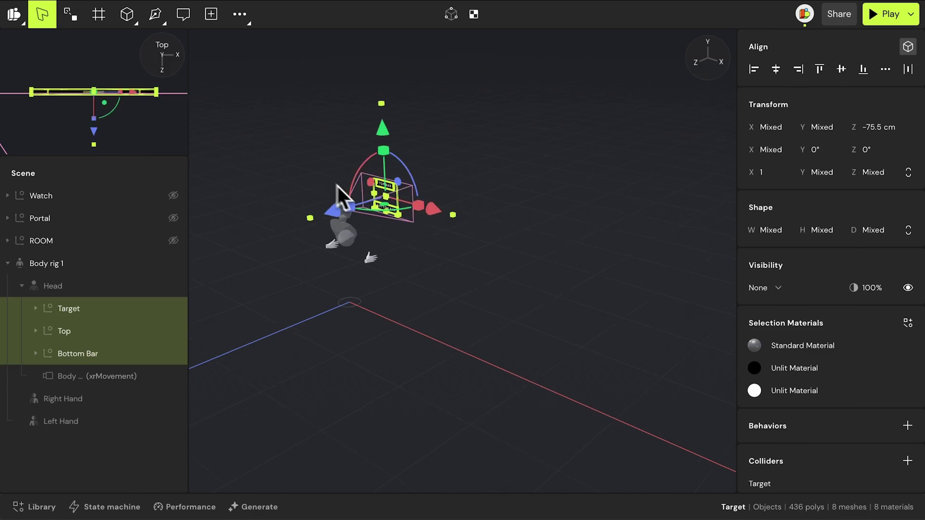
Move the Top bar to the upper-left corner of the body rig camera's frame, at about X -30.7 cm
{"action": "scroll", "coordinate": [336, 185], "scroll_direction": "up", "scroll_amount": 5}
{"action": "key", "text": "space"}
{"action": "left_click_drag", "start_coordinate": [343, 209], "coordinate": [488, 318]}
{"action": "left_click", "coordinate": [124, 333]}
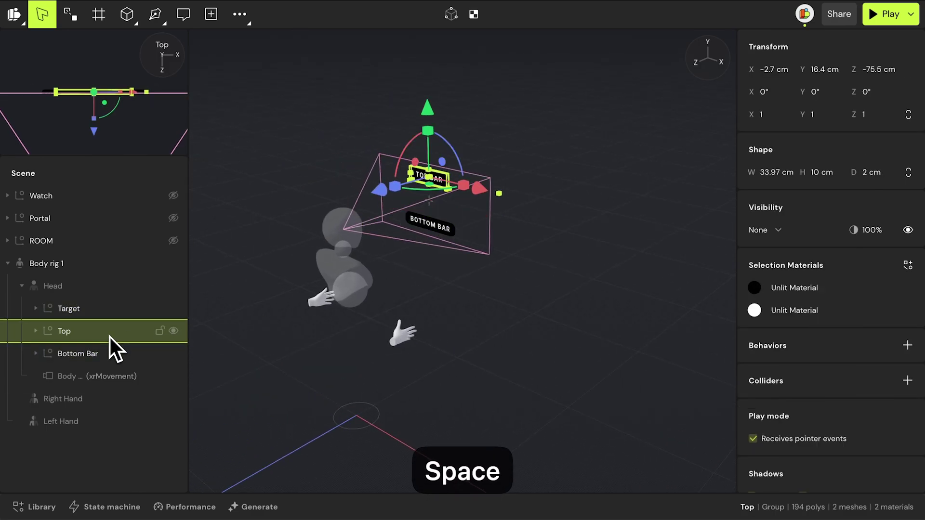
{"action": "key", "text": "f"}
{"action": "left_click_drag", "start_coordinate": [452, 131], "coordinate": [340, 132]}
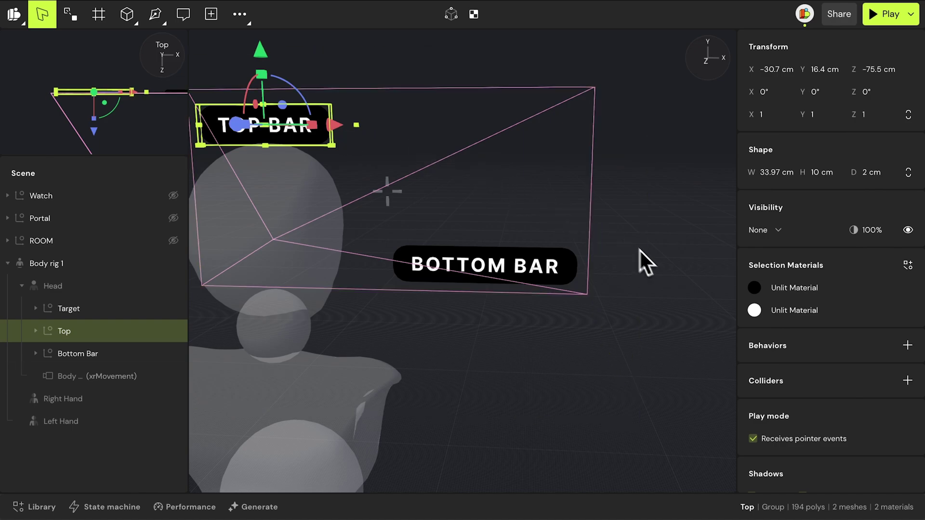
{"action": "scroll", "coordinate": [642, 252], "scroll_direction": "down", "scroll_amount": 1}
{"action": "left_click_drag", "start_coordinate": [271, 57], "coordinate": [271, 53]}
{"action": "left_click", "coordinate": [543, 79]}
Group Top and Bottom Bar and move the group out of the body rig to the scene's top level
{"action": "scroll", "coordinate": [556, 108], "scroll_direction": "down", "scroll_amount": 5}
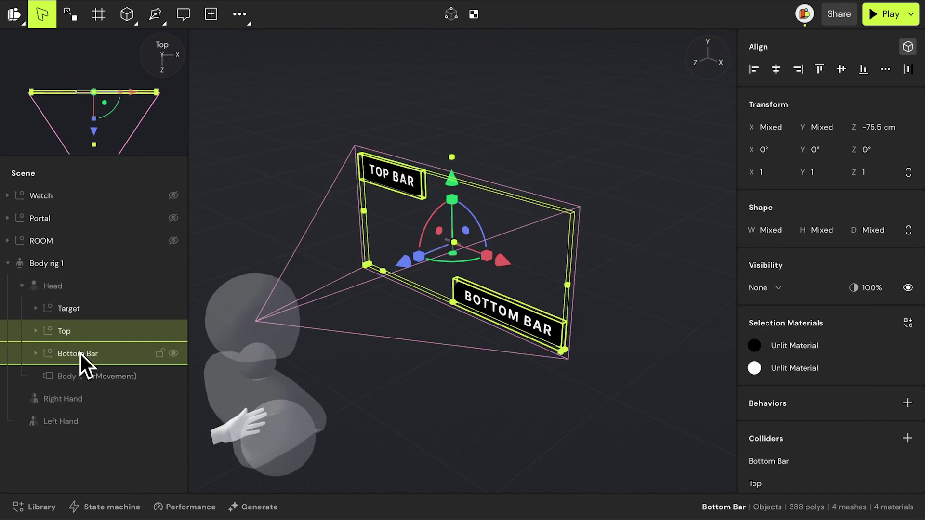
{"action": "right_click", "coordinate": [80, 353]}
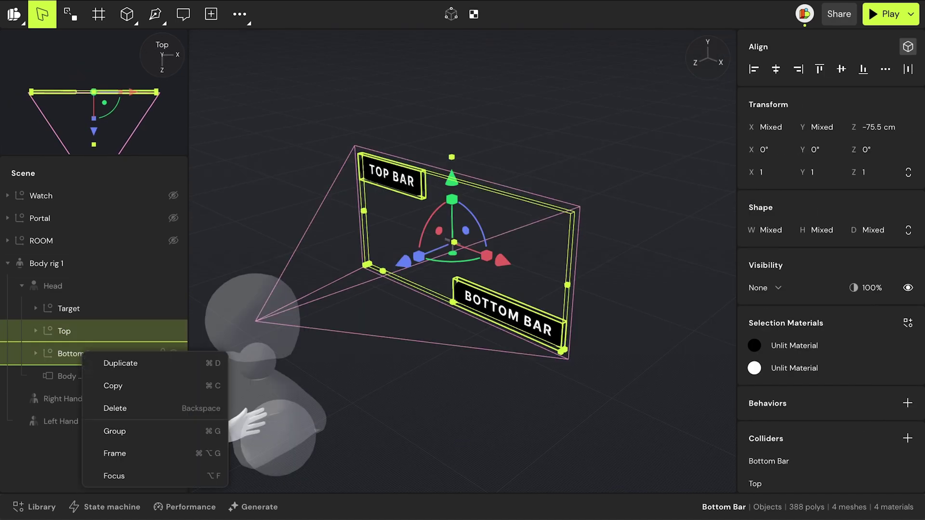
{"action": "left_click", "coordinate": [118, 432]}
{"action": "left_click_drag", "start_coordinate": [65, 331], "coordinate": [70, 258]}
{"action": "left_click", "coordinate": [12, 289]}
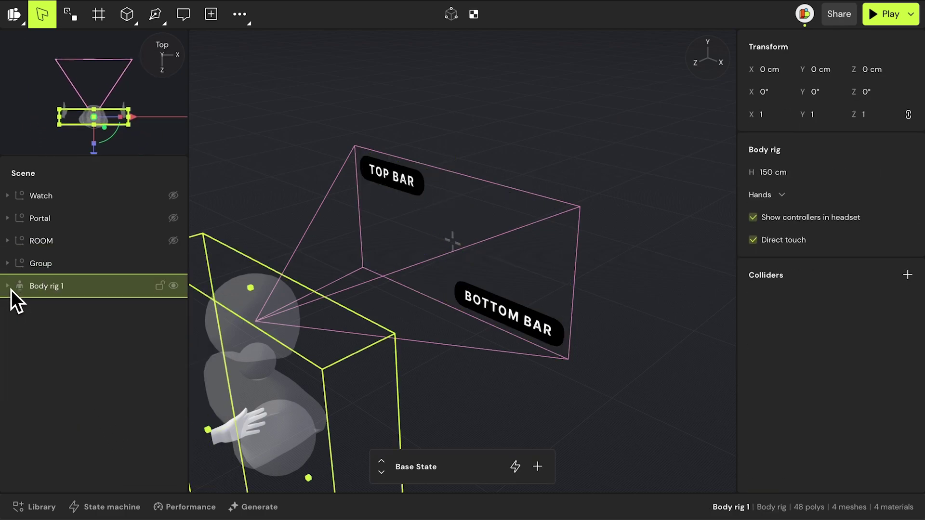
Add a Follow behavior to the group of bars with Body rig 1 as its target
{"action": "left_click", "coordinate": [27, 270]}
{"action": "left_click", "coordinate": [908, 345]}
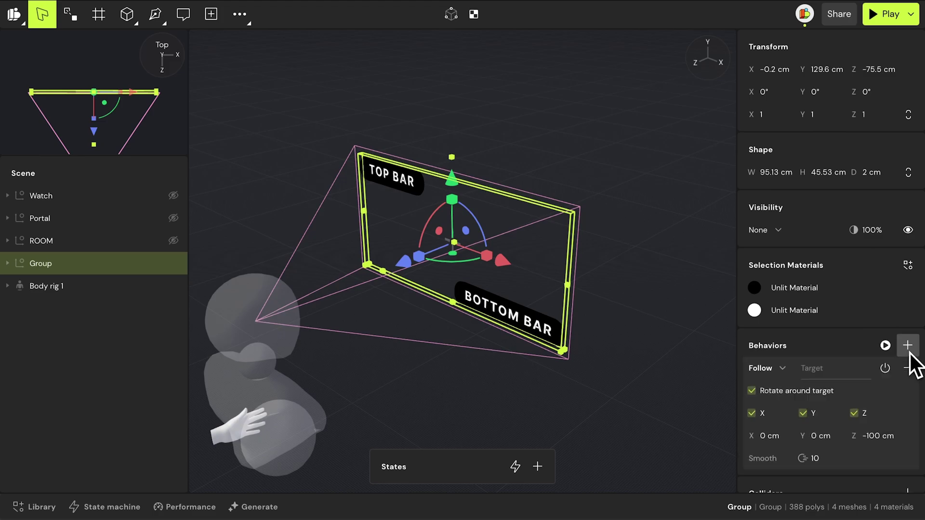
{"action": "left_click", "coordinate": [862, 368]}
{"action": "left_click", "coordinate": [268, 357]}
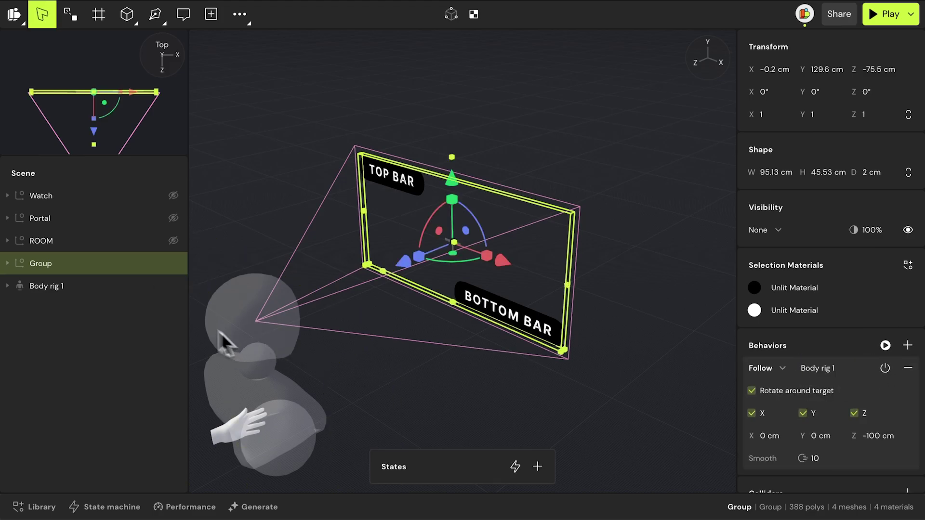
Expand Body rig 1 and nest the Watch group under its Left Hand
{"action": "left_click", "coordinate": [11, 289]}
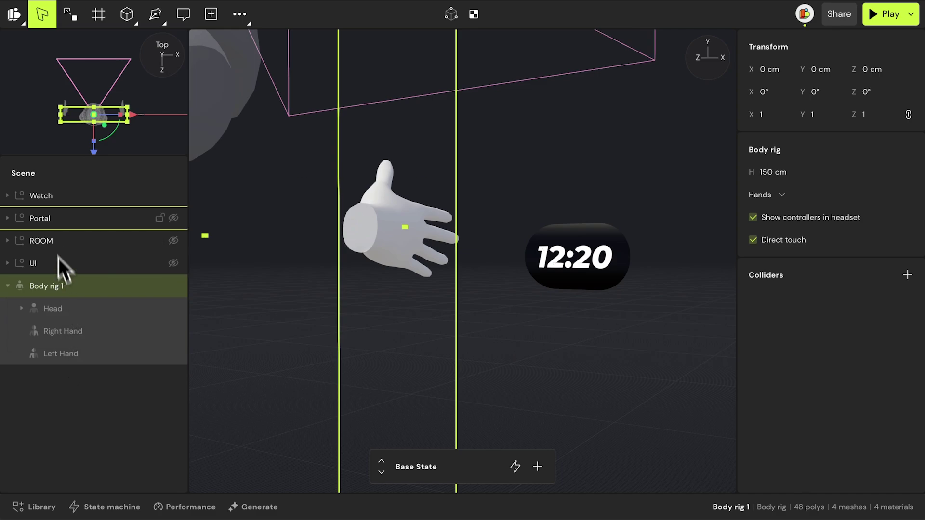
{"action": "left_click_drag", "start_coordinate": [36, 198], "coordinate": [96, 325]}
{"action": "left_click_drag", "start_coordinate": [88, 355], "coordinate": [88, 356]}
Turn off auto size on the Trigger's box collider in the left hand and enlarge its dimensions to 1.9 cm
{"action": "scroll", "coordinate": [459, 354], "scroll_direction": "down", "scroll_amount": 5}
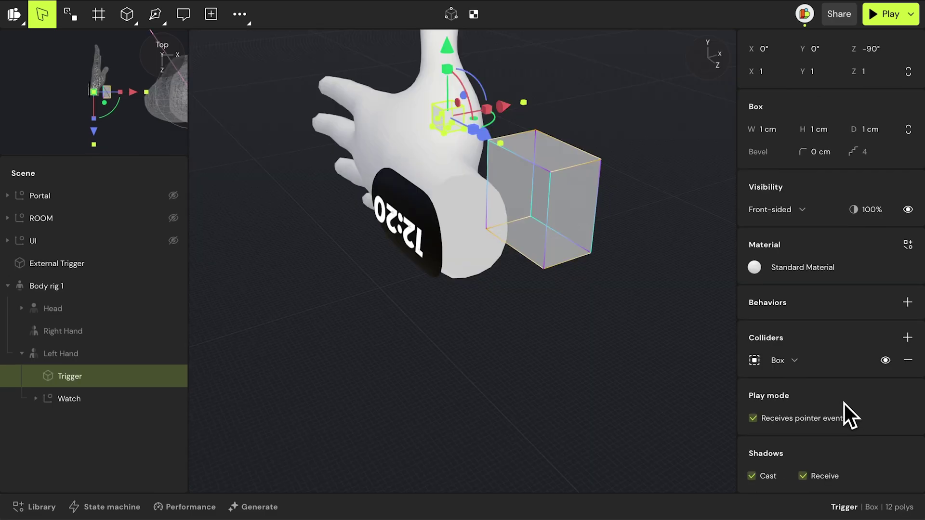
{"action": "left_click", "coordinate": [753, 365]}
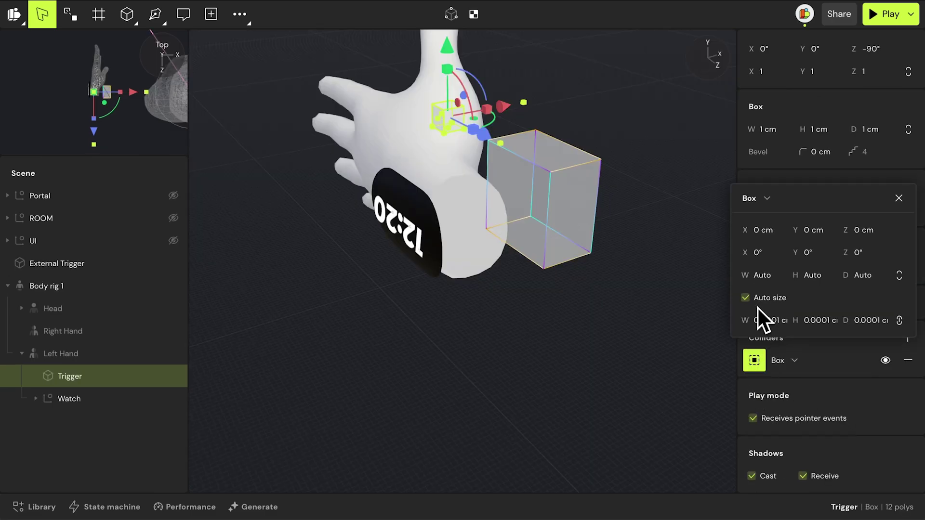
{"action": "left_click_drag", "start_coordinate": [748, 321], "coordinate": [747, 322]}
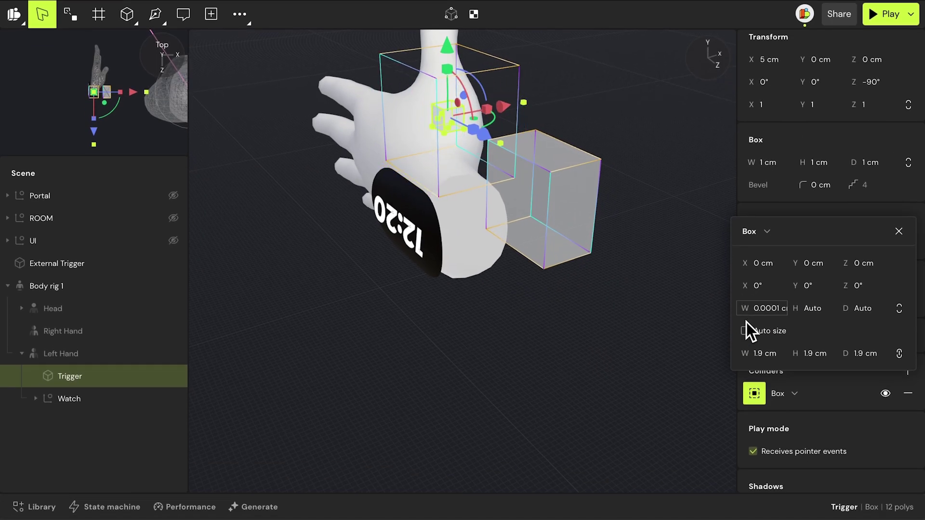
Select External Trigger and move it upward beside the left hand
{"action": "left_click", "coordinate": [548, 179]}
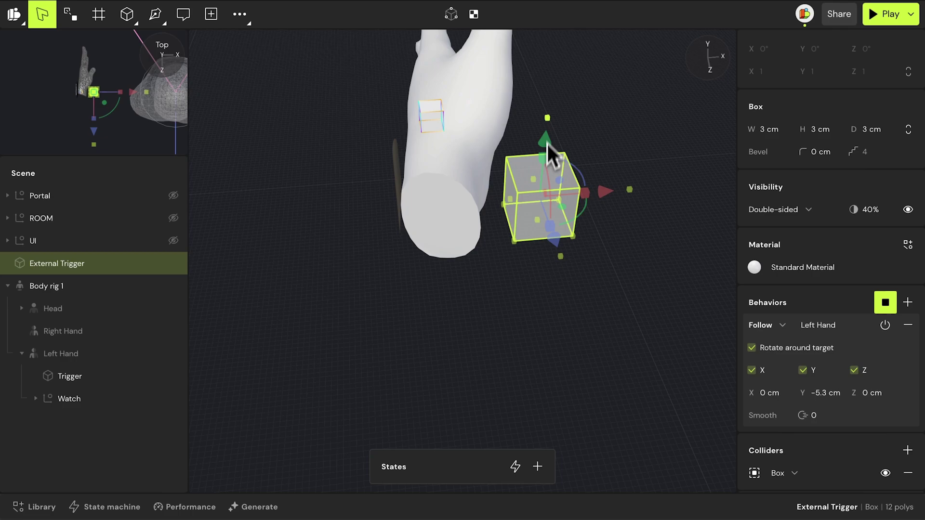
{"action": "left_click_drag", "start_coordinate": [547, 118], "coordinate": [554, 86]}
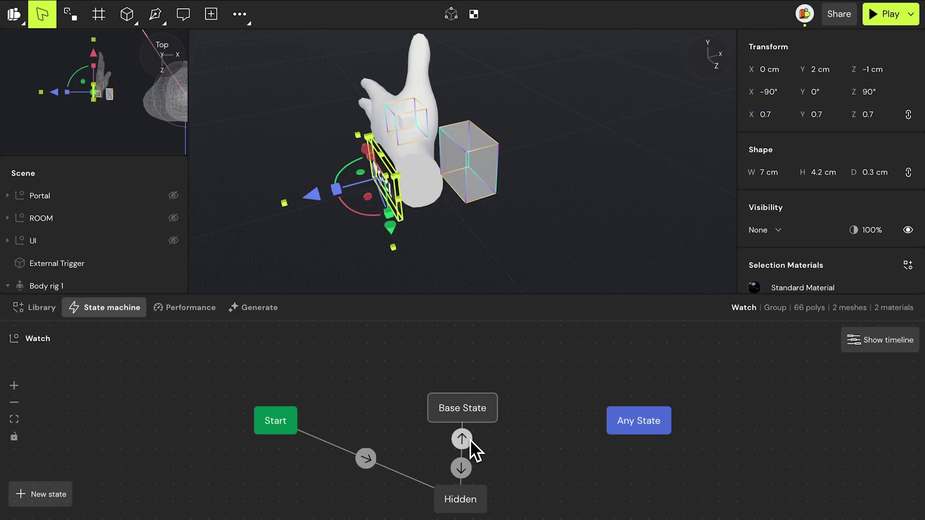
Change the Watch group's Hidden to Base State event to Collider enter and open its duration for editing
{"action": "left_click", "coordinate": [463, 439]}
{"action": "left_click", "coordinate": [427, 310]}
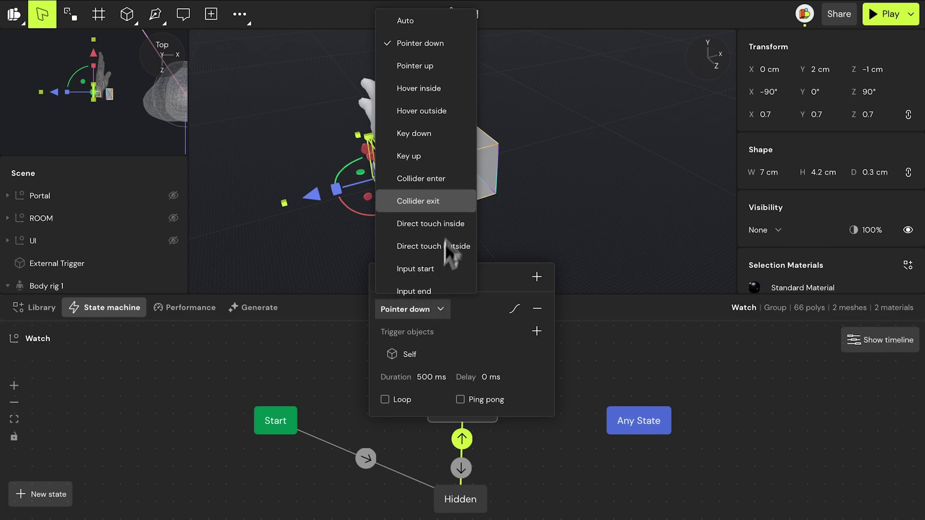
{"action": "left_click", "coordinate": [449, 179]}
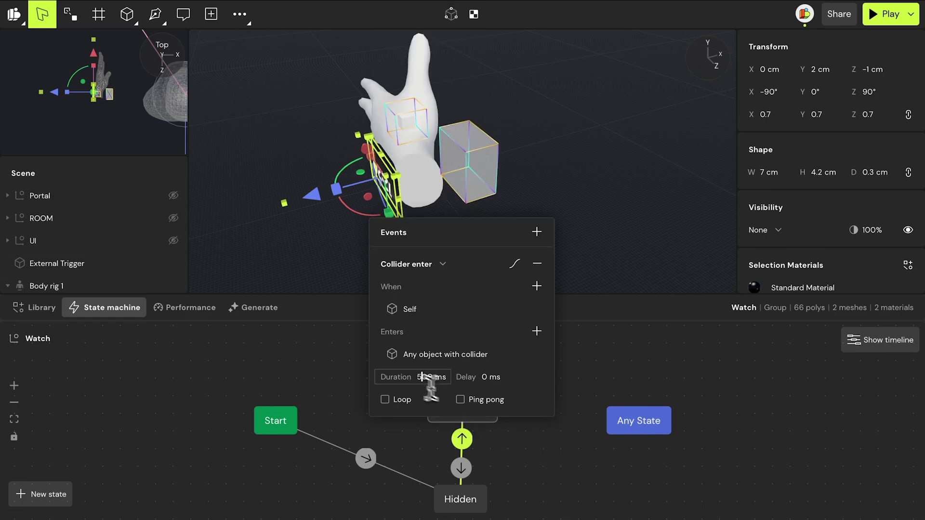
{"action": "key", "text": "super+a"}
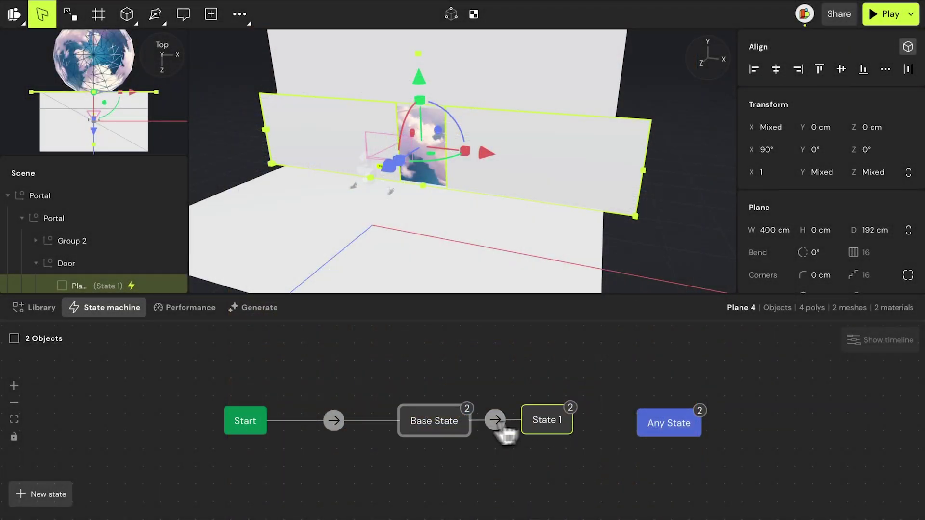
Set the two Door planes' Base State to State 1 transition to Direct touch inside, with Teleport as the trigger object
{"action": "left_click", "coordinate": [451, 427]}
{"action": "left_click", "coordinate": [554, 427]}
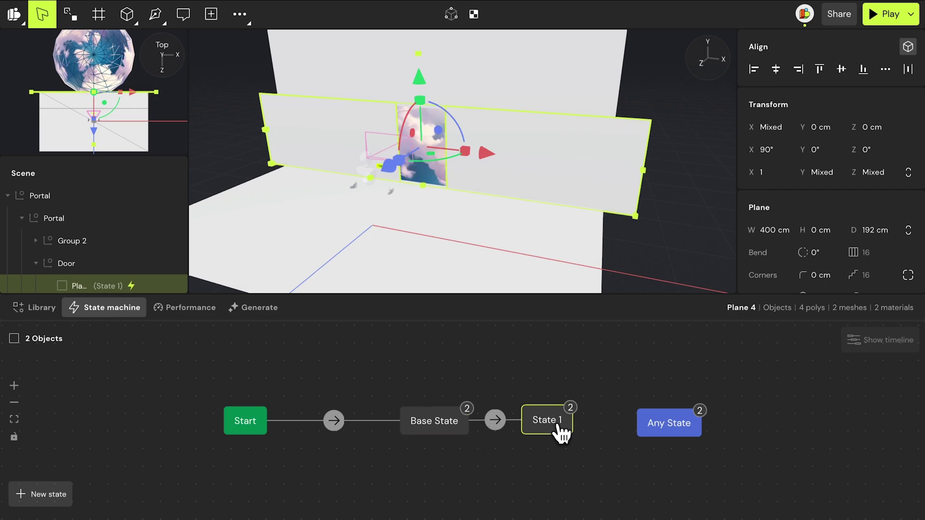
{"action": "left_click", "coordinate": [495, 419]}
{"action": "left_click", "coordinate": [444, 312]}
{"action": "left_click", "coordinate": [476, 223]}
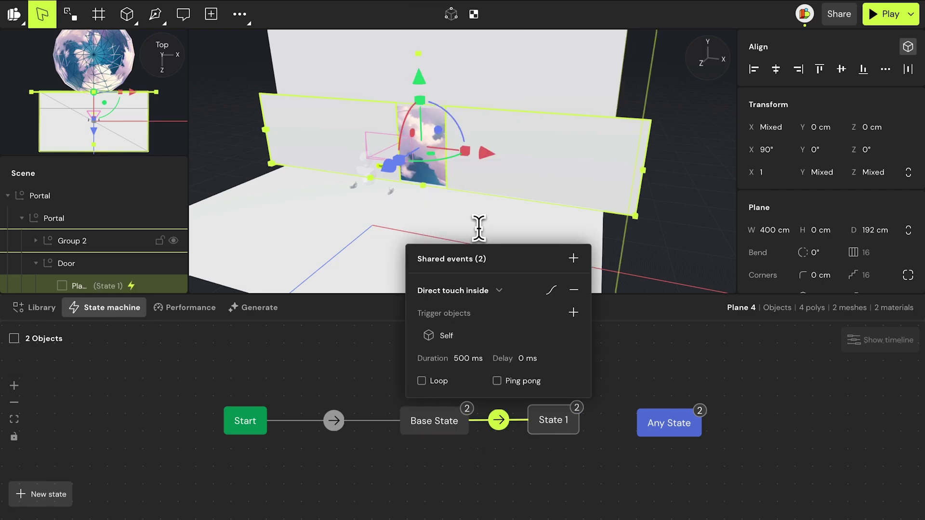
{"action": "left_click", "coordinate": [552, 336]}
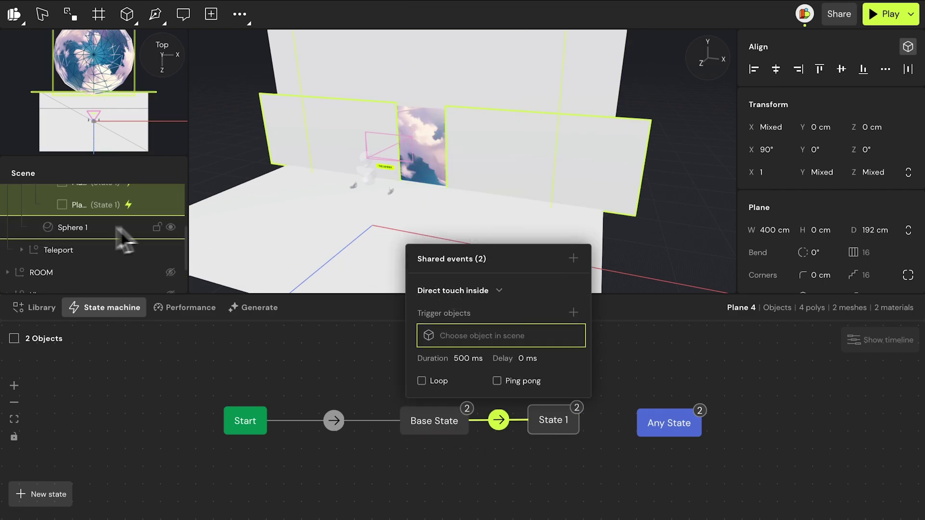
{"action": "left_click", "coordinate": [78, 251]}
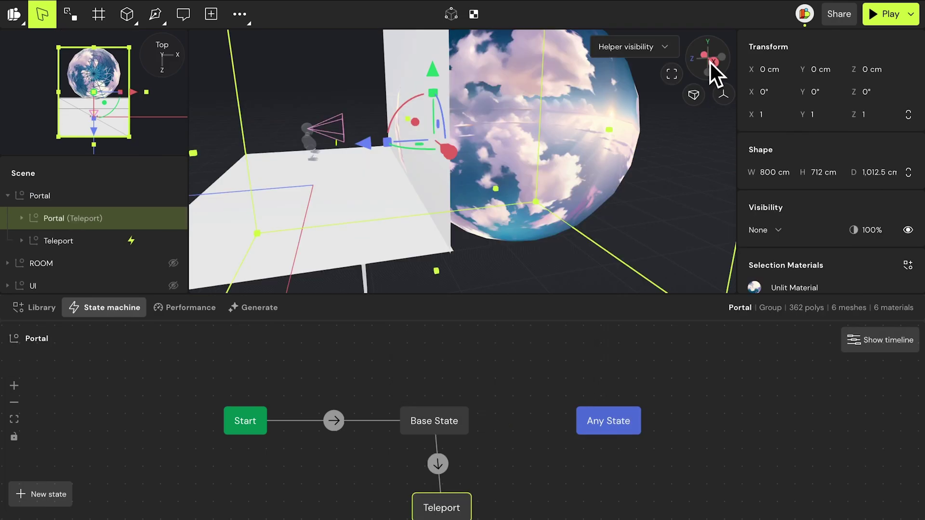
In the Teleport state, move the inner Portal group along Z to about 481 cm, working from the Right view
{"action": "left_click", "coordinate": [715, 65]}
{"action": "scroll", "coordinate": [410, 148], "scroll_direction": "up", "scroll_amount": 5}
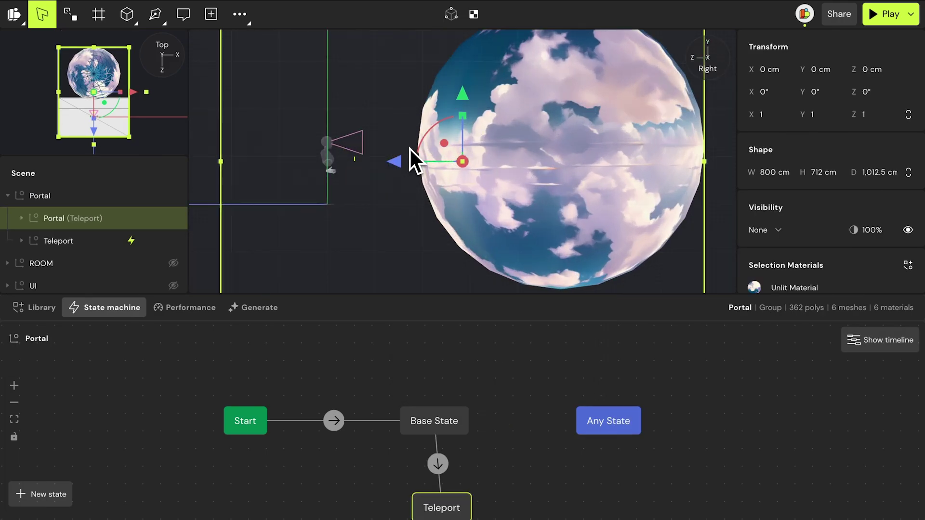
{"action": "left_click_drag", "start_coordinate": [394, 159], "coordinate": [174, 174]}
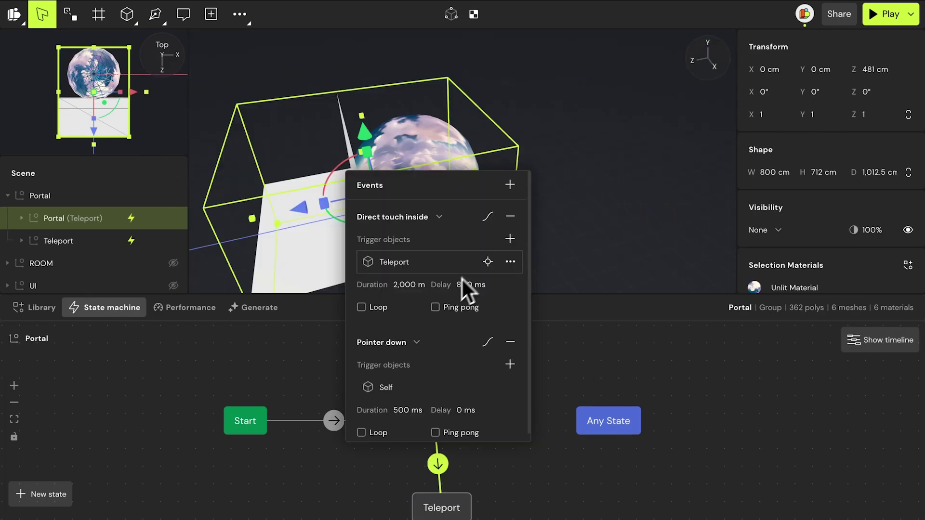
Change the Portal's Pointer down event on the transition to Teleport to Key down, using key T and a 2000 ms duration
{"action": "left_click", "coordinate": [417, 343]}
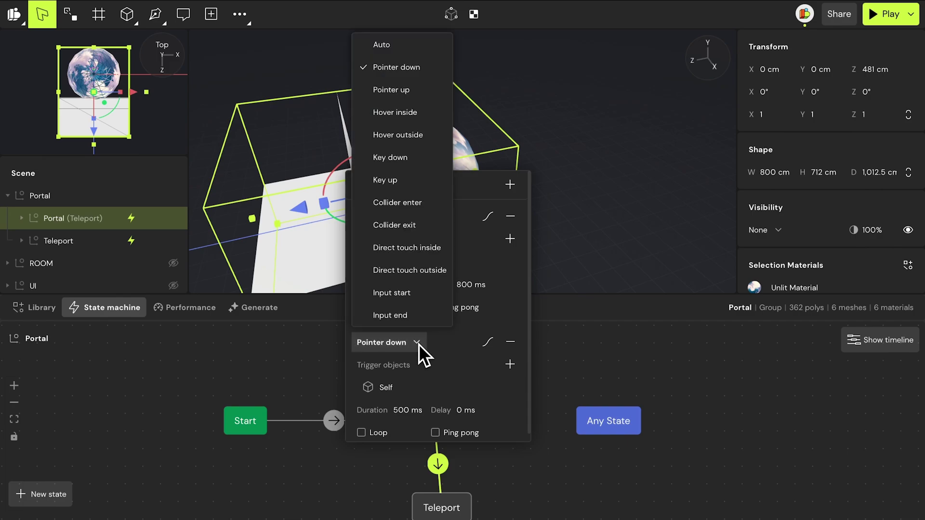
{"action": "left_click", "coordinate": [417, 157]}
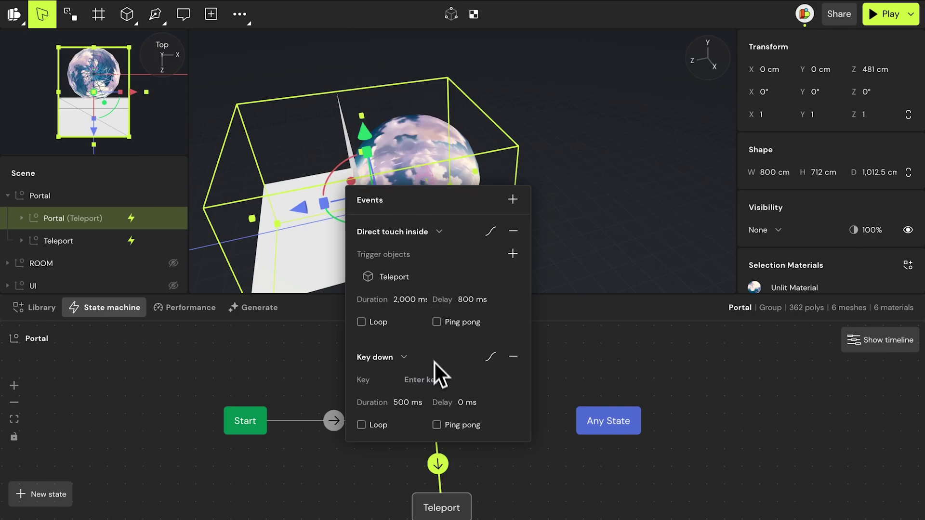
{"action": "key", "text": "t"}
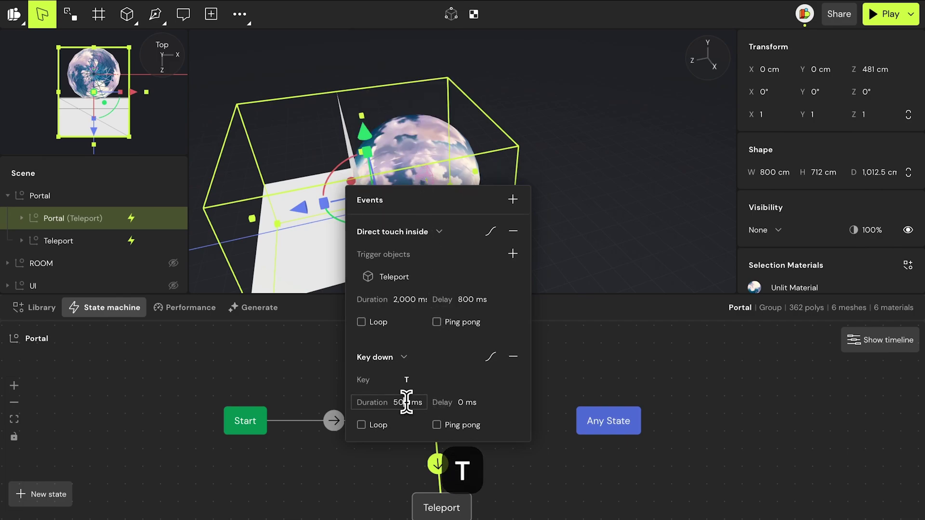
{"action": "type", "text": "2000"}
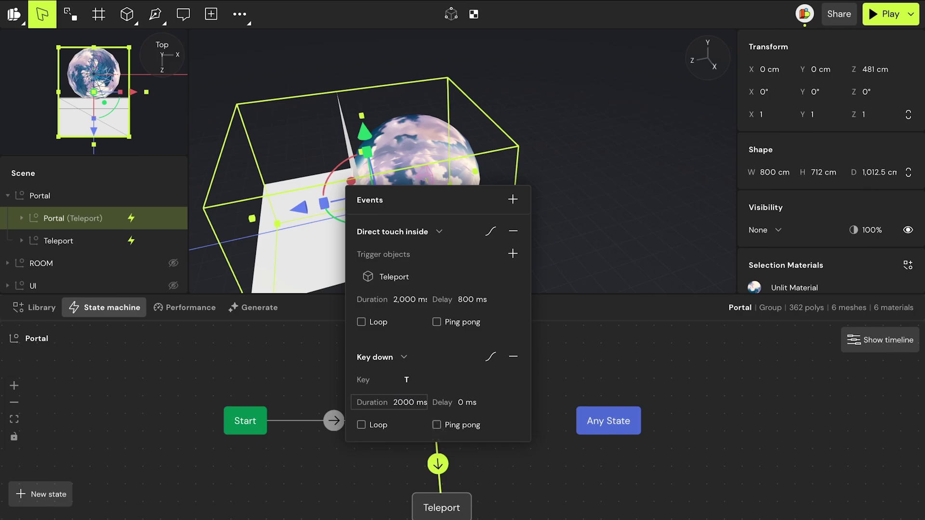
{"action": "key", "text": "Return"}
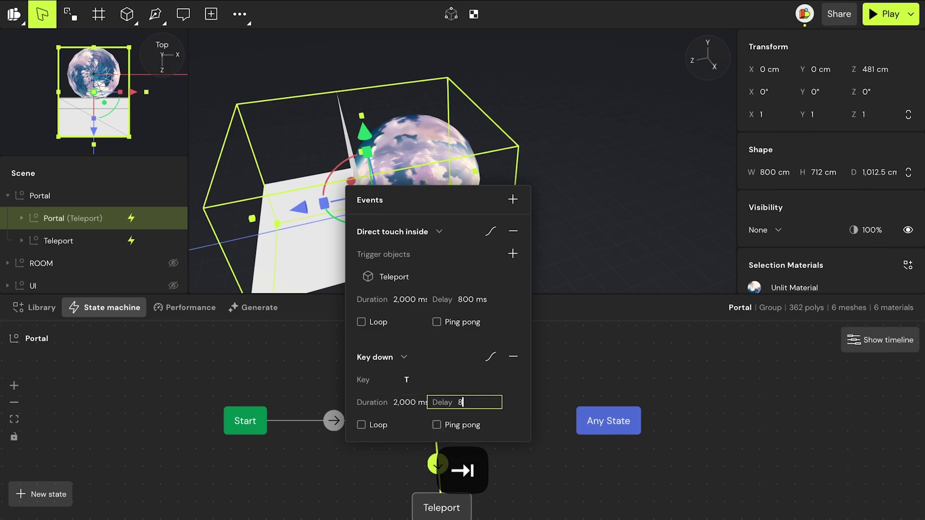